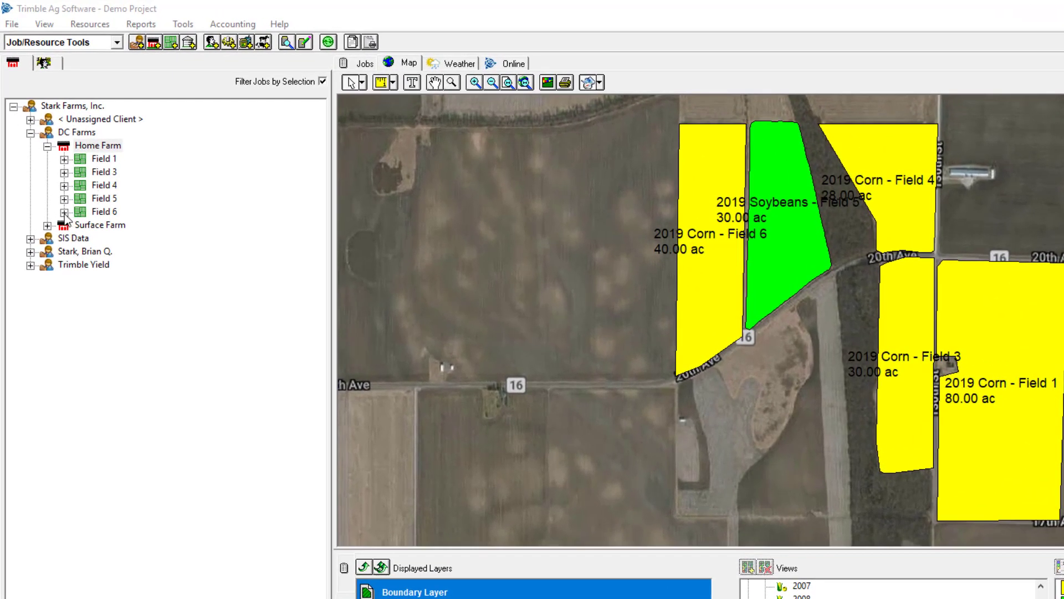
Import 'Field 6 - Lime VRA Map.shp' from USB Drive (F:) as a 2019 Corn prescription for Field 6
{"action": "left_click", "coordinate": [64, 213]}
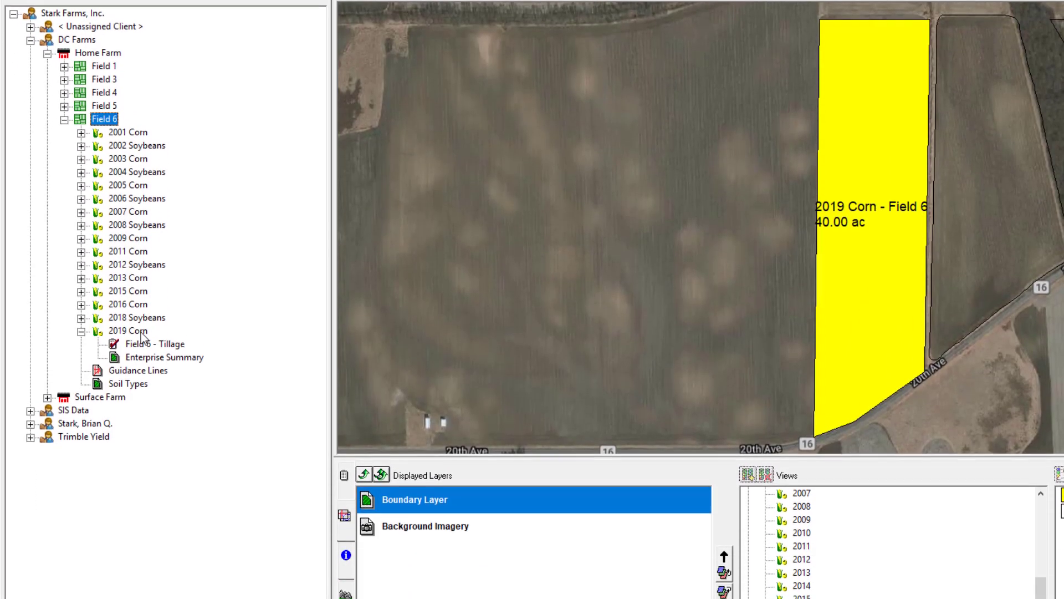
{"action": "right_click", "coordinate": [143, 327]}
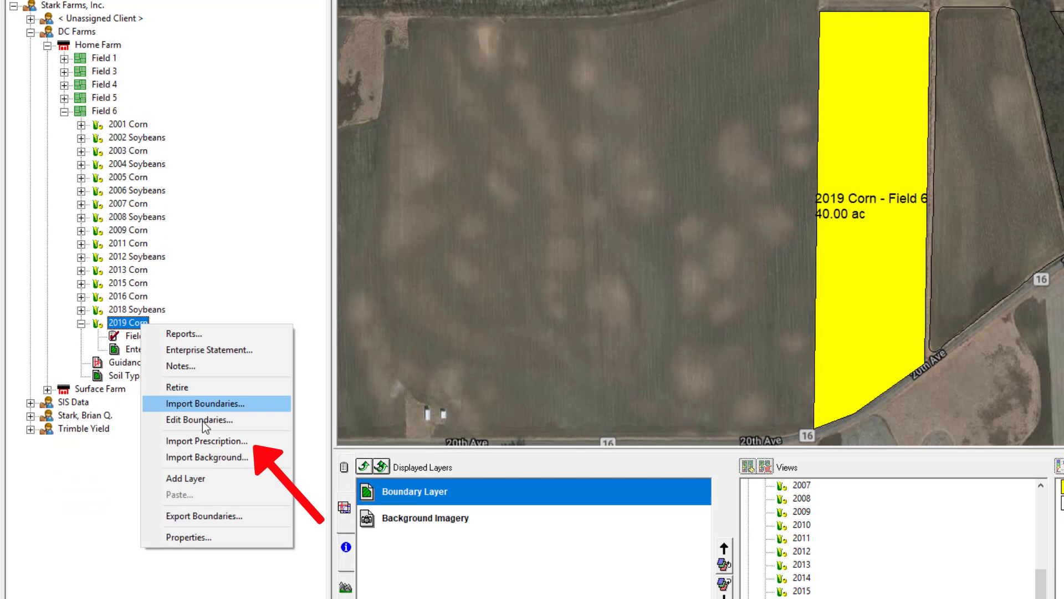
{"action": "left_click", "coordinate": [236, 444]}
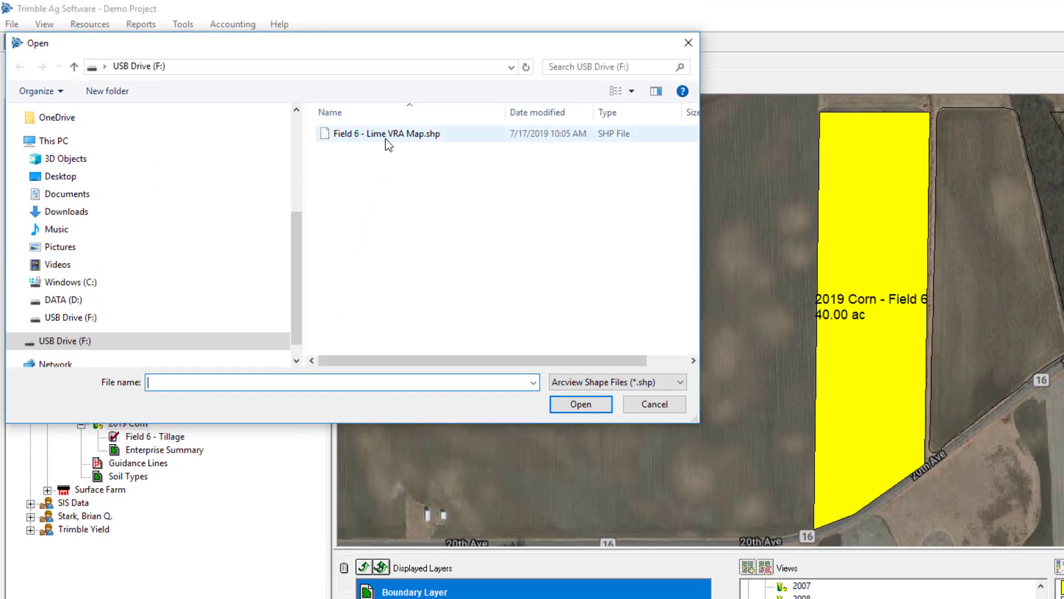
{"action": "left_click", "coordinate": [386, 135]}
{"action": "left_click", "coordinate": [572, 411]}
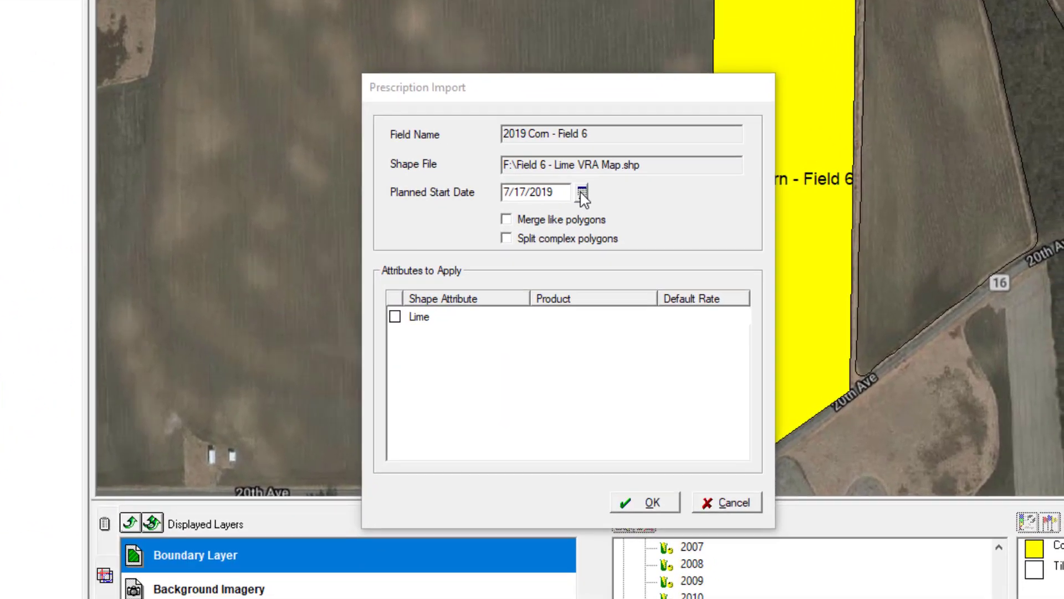
Set the planned start to July 20, 2019 and assign the Lime fertilizer at 10.00 lbs/ac to the Lime attribute
{"action": "left_click", "coordinate": [715, 310]}
{"action": "left_click", "coordinate": [628, 294]}
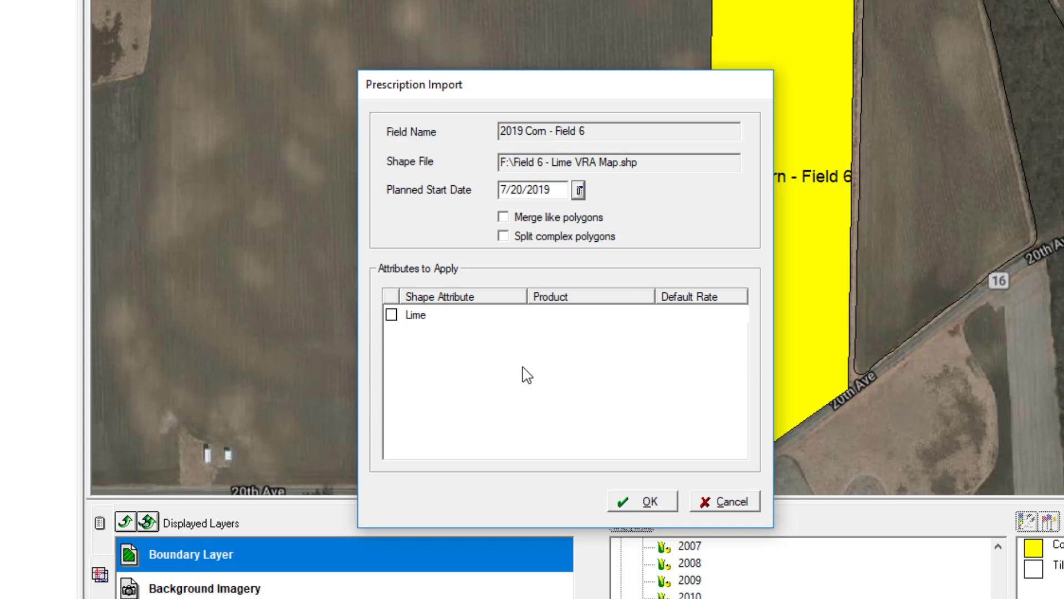
{"action": "double_click", "coordinate": [391, 320]}
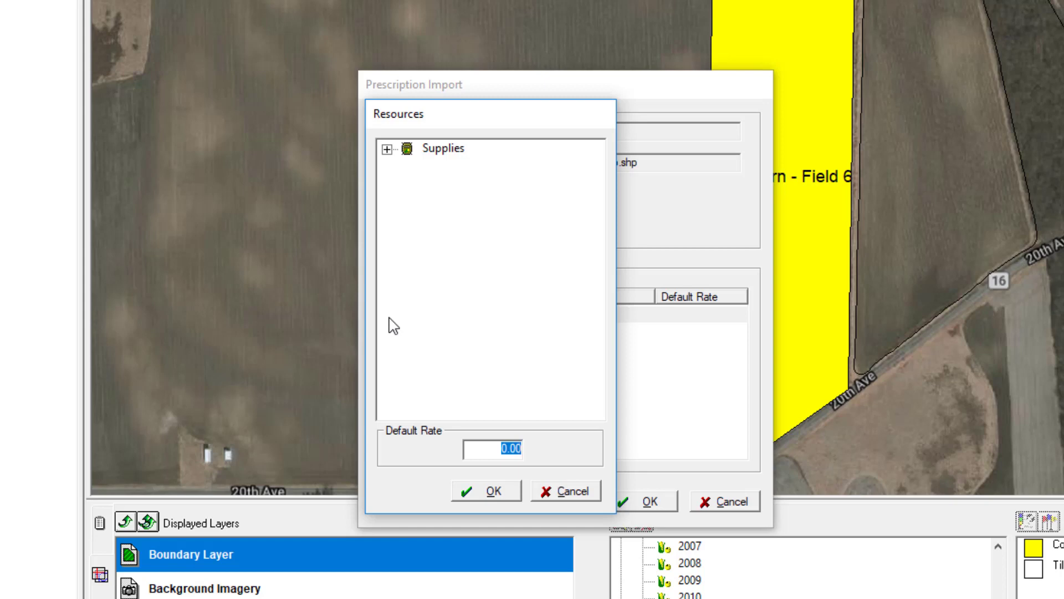
{"action": "left_click", "coordinate": [387, 149]}
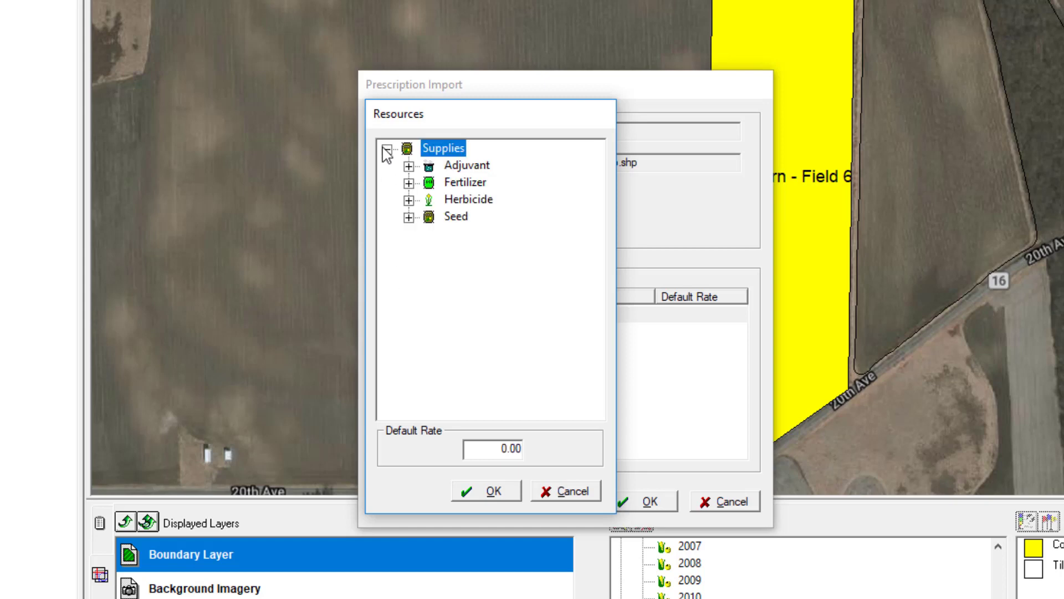
{"action": "left_click", "coordinate": [408, 183]}
{"action": "left_click", "coordinate": [476, 252]}
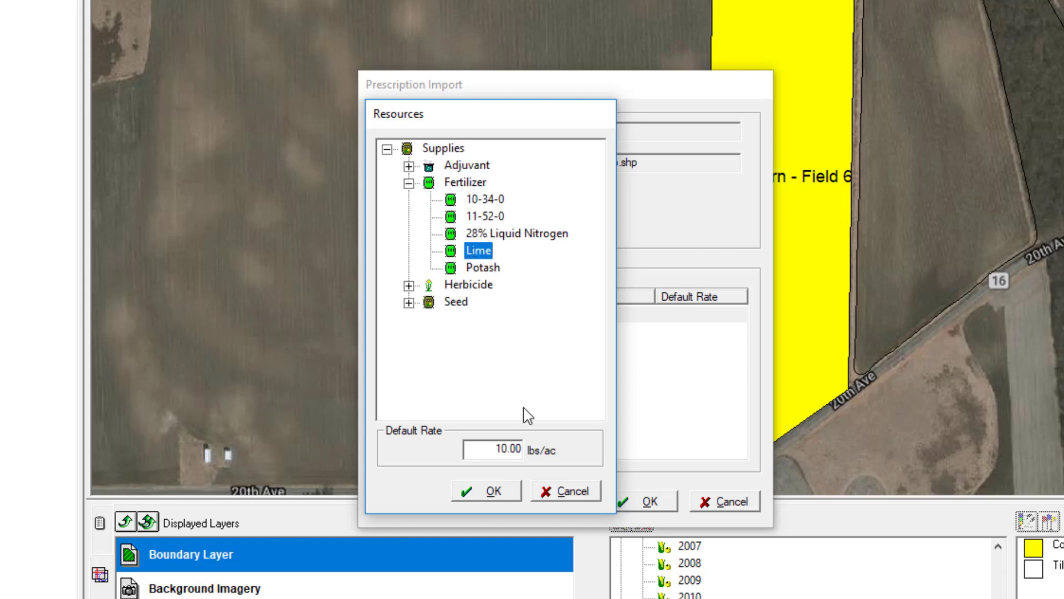
{"action": "left_click", "coordinate": [495, 491]}
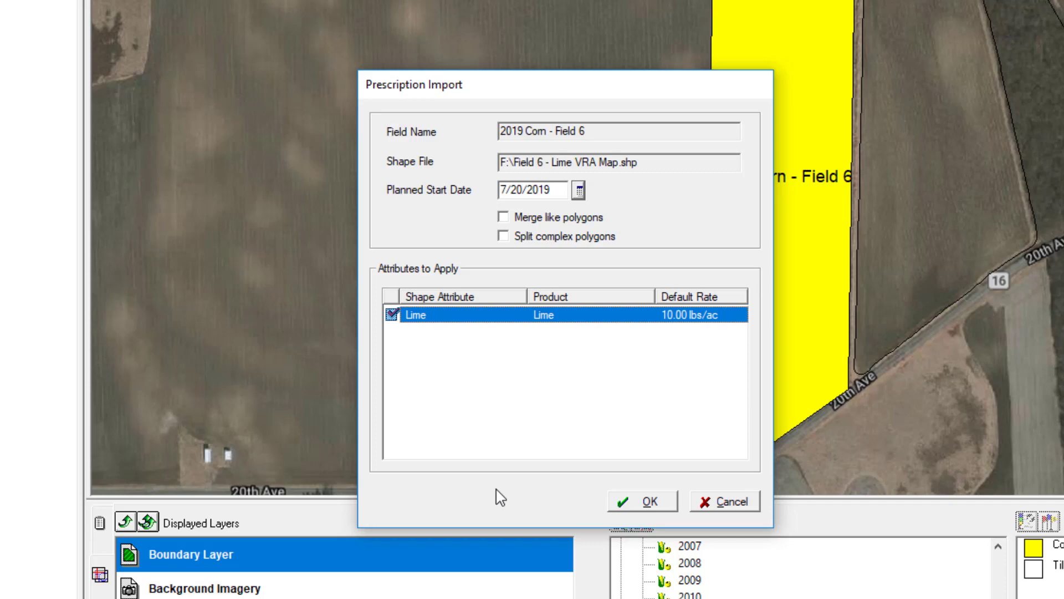
Complete the import and open Job Properties for the new Field 6 lime job under 2019 Corn
{"action": "left_click", "coordinate": [644, 502]}
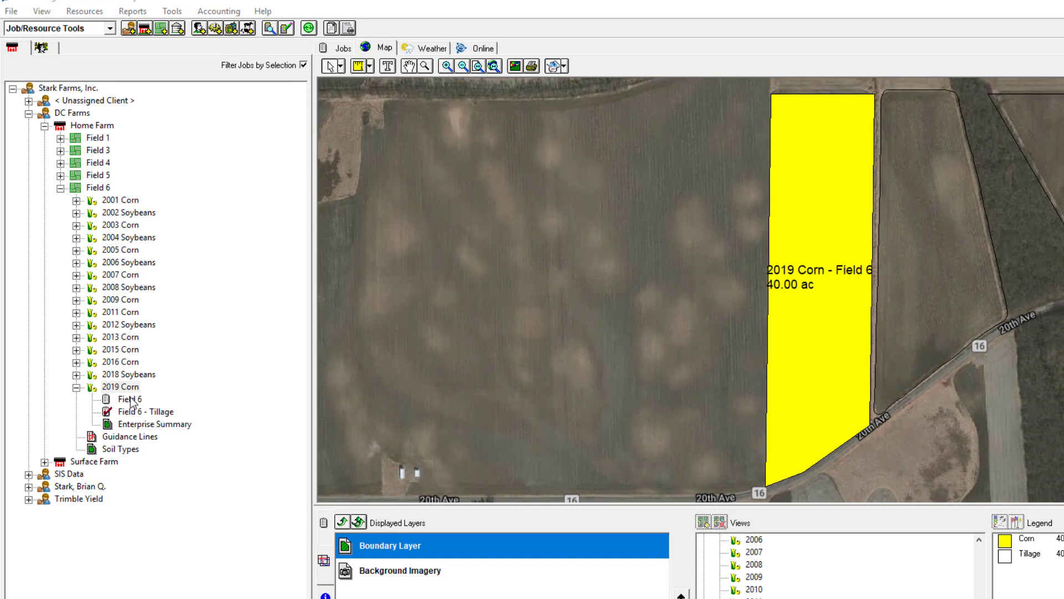
{"action": "left_click", "coordinate": [130, 400]}
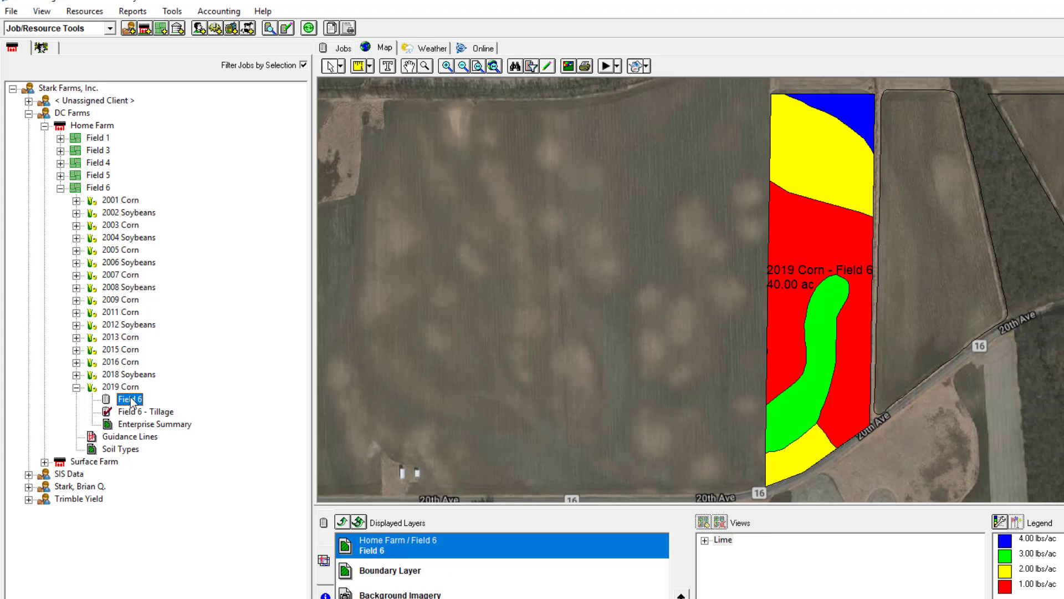
{"action": "right_click", "coordinate": [141, 399]}
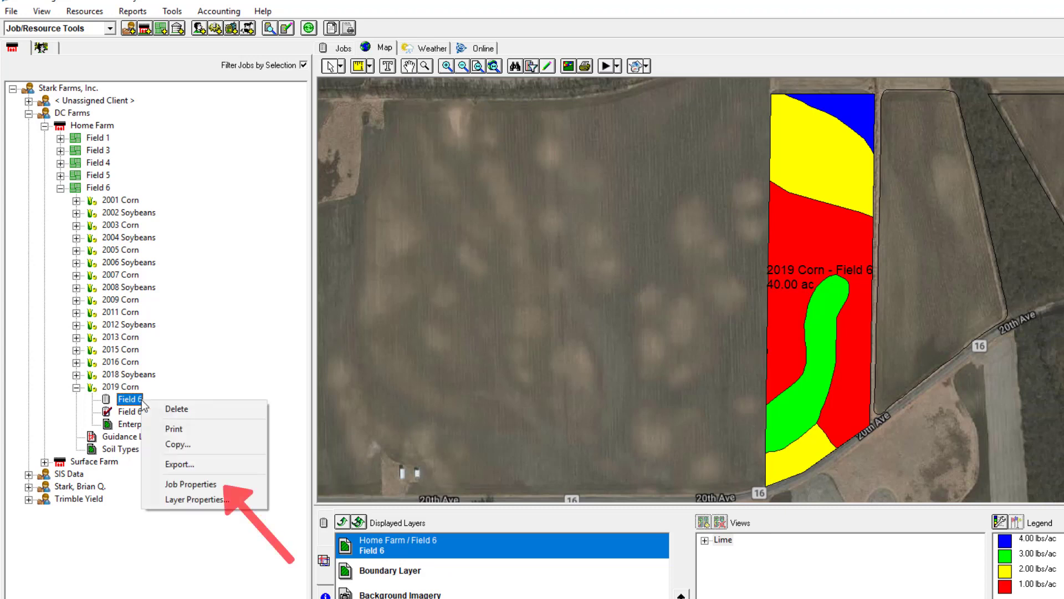
{"action": "left_click", "coordinate": [217, 482]}
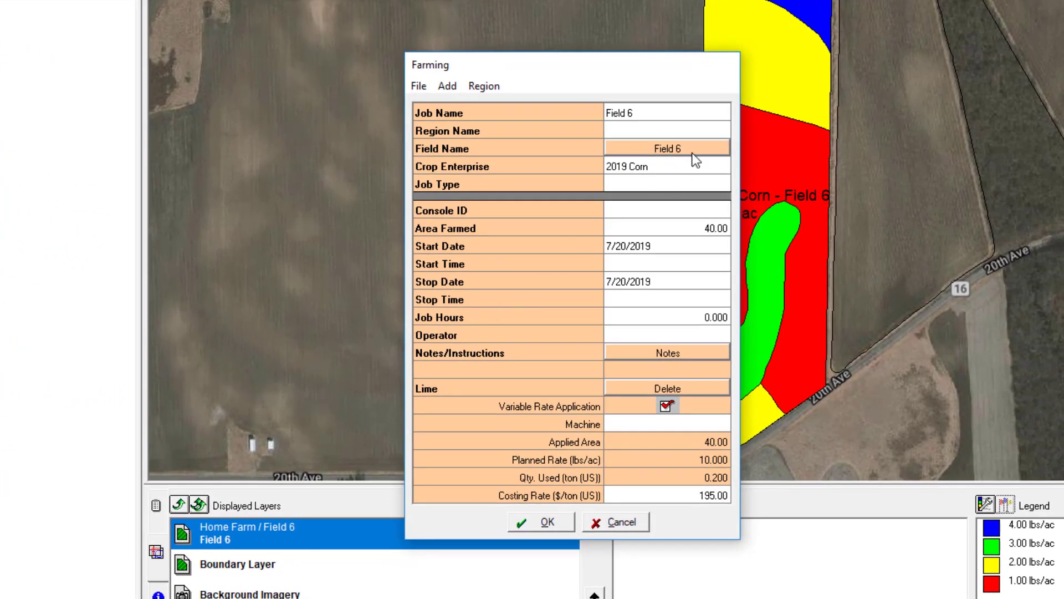
Append ' - Lime VRA Map' to the job name and set its job type to Spreading
{"action": "left_click", "coordinate": [648, 111]}
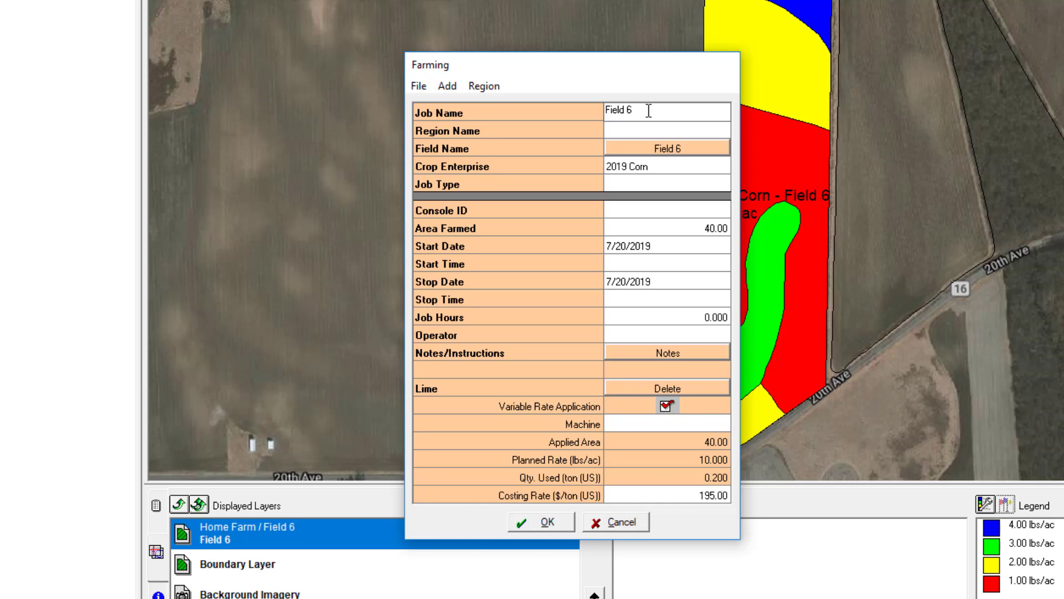
{"action": "type", "text": "-"}
{"action": "type", "text": " Lime VRA "}
{"action": "type", "text": "Map"}
{"action": "left_click", "coordinate": [688, 181]}
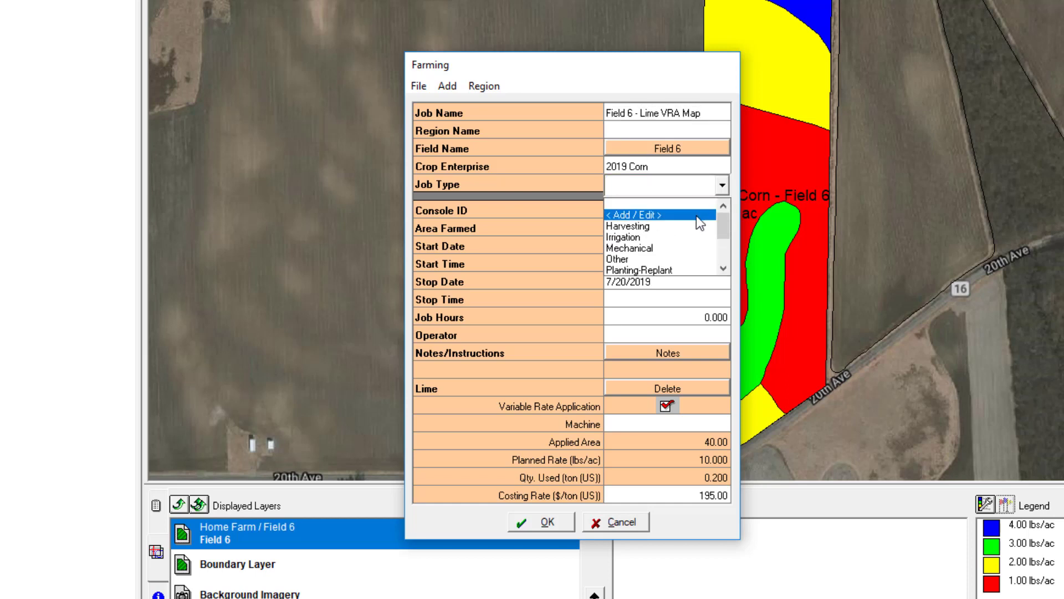
{"action": "scroll", "coordinate": [697, 225], "scroll_direction": "down", "scroll_amount": 2}
{"action": "scroll", "coordinate": [688, 238], "scroll_direction": "down", "scroll_amount": 1}
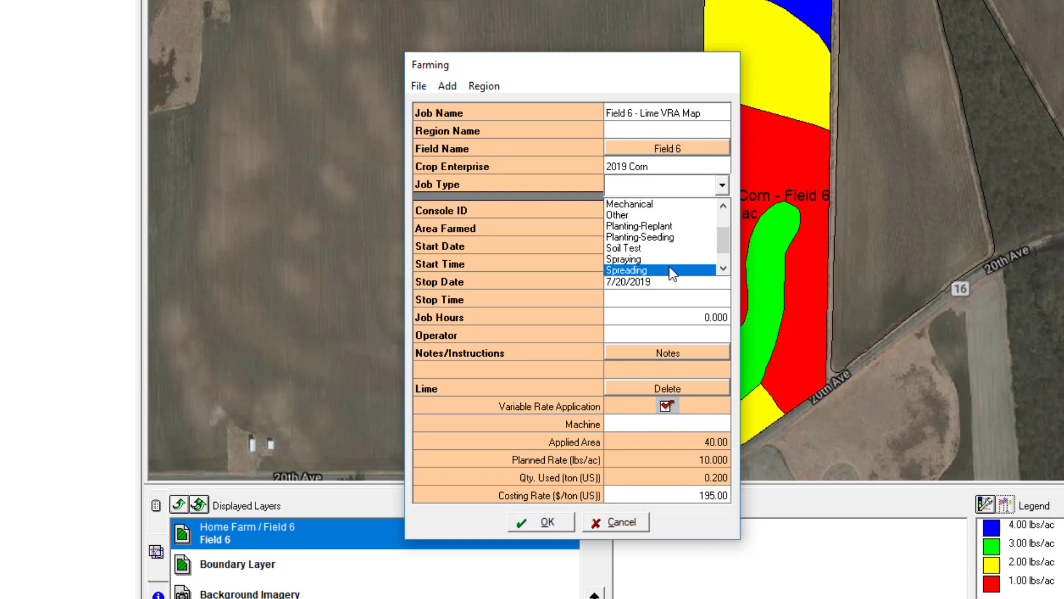
{"action": "left_click", "coordinate": [669, 266]}
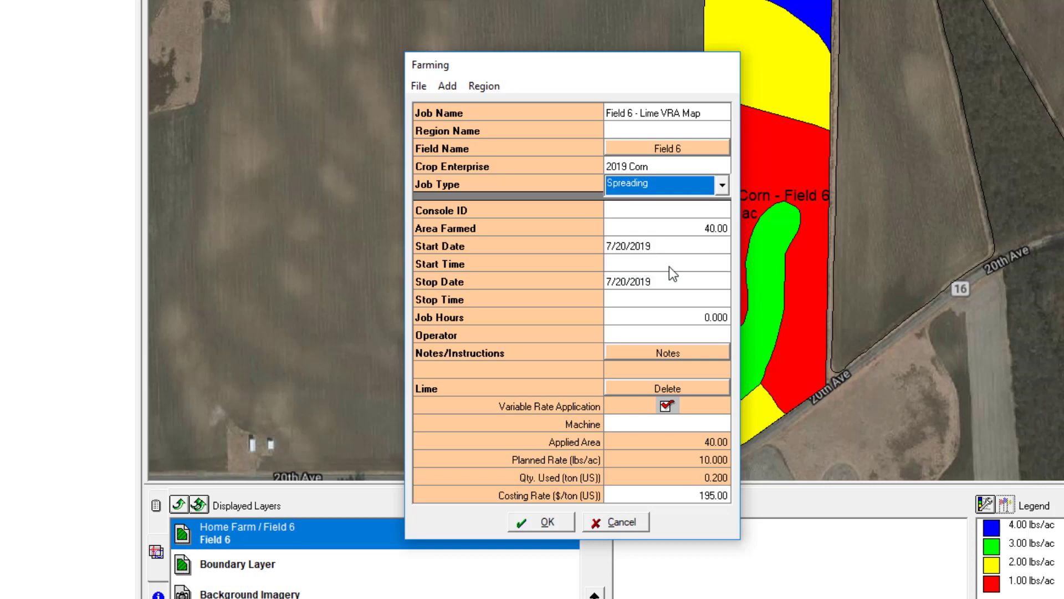
{"action": "left_click", "coordinate": [553, 520]}
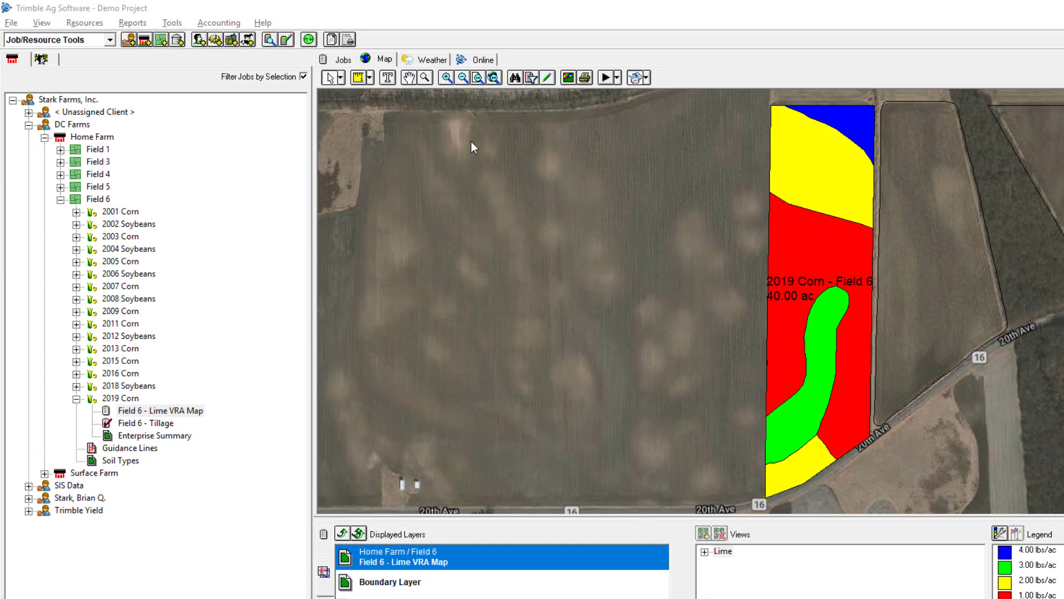
On the Field 6 Jobs tab, choose Export for the Field 6 - Lime VRA Map job
{"action": "left_click", "coordinate": [336, 61]}
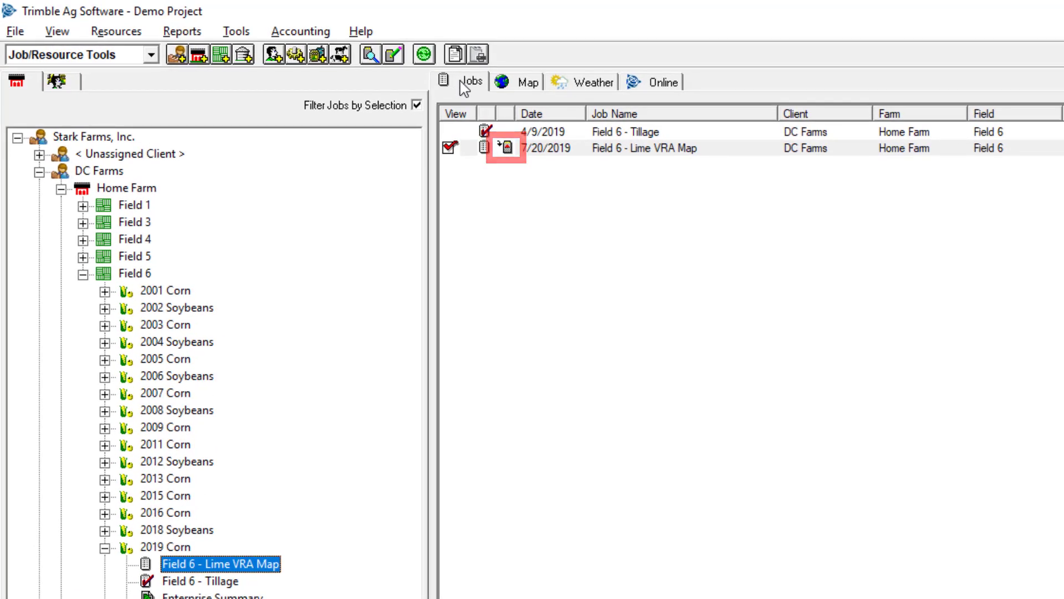
{"action": "right_click", "coordinate": [604, 150]}
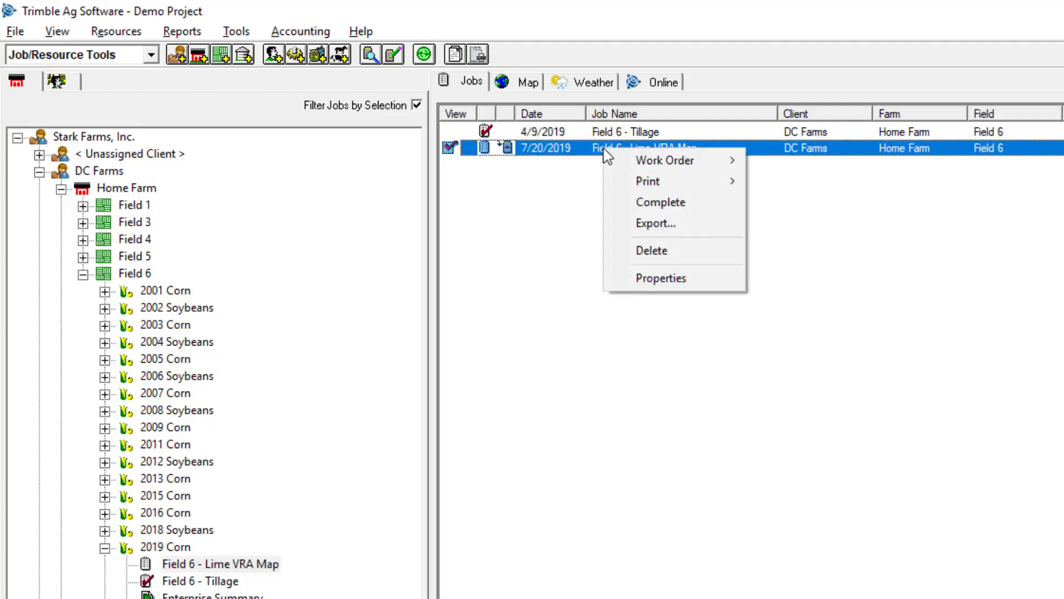
{"action": "mouse_move", "coordinate": [665, 160]}
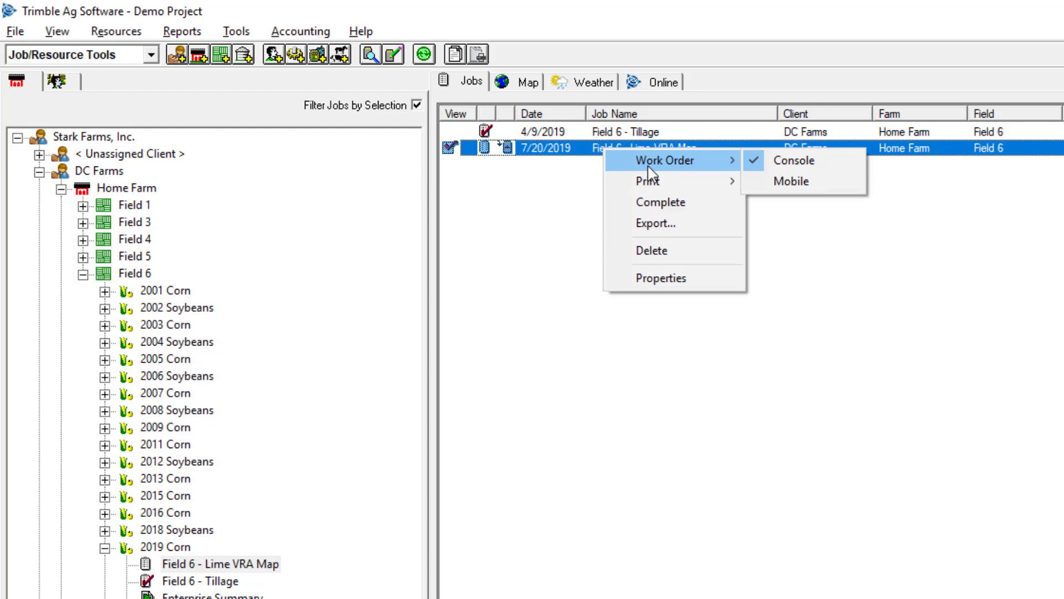
{"action": "left_click", "coordinate": [663, 162]}
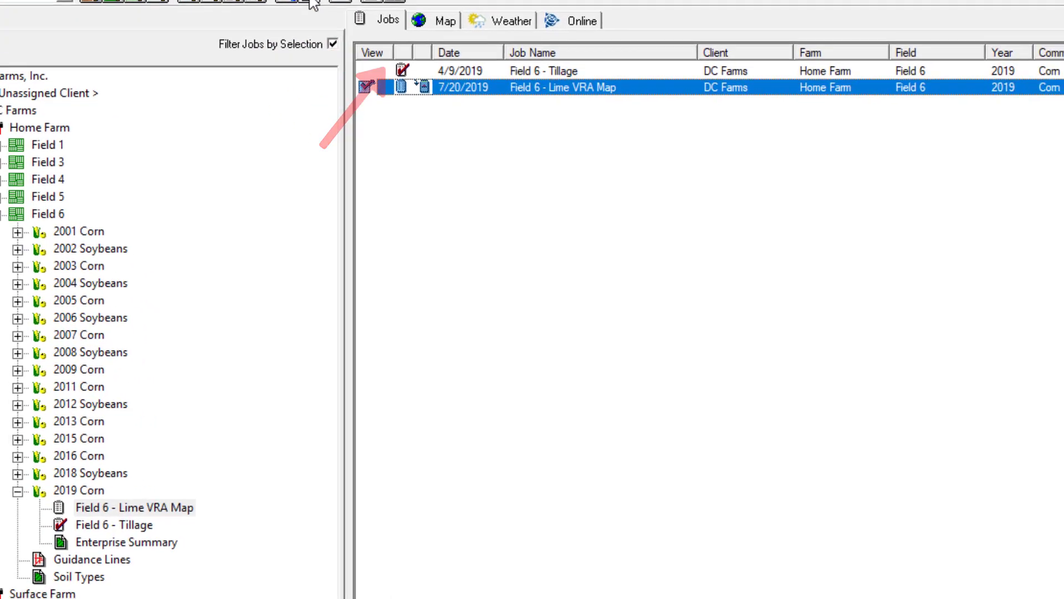
In Write Job Data, select John Deere Greenstar 3 & 4 as the target display
{"action": "left_click", "coordinate": [394, 55]}
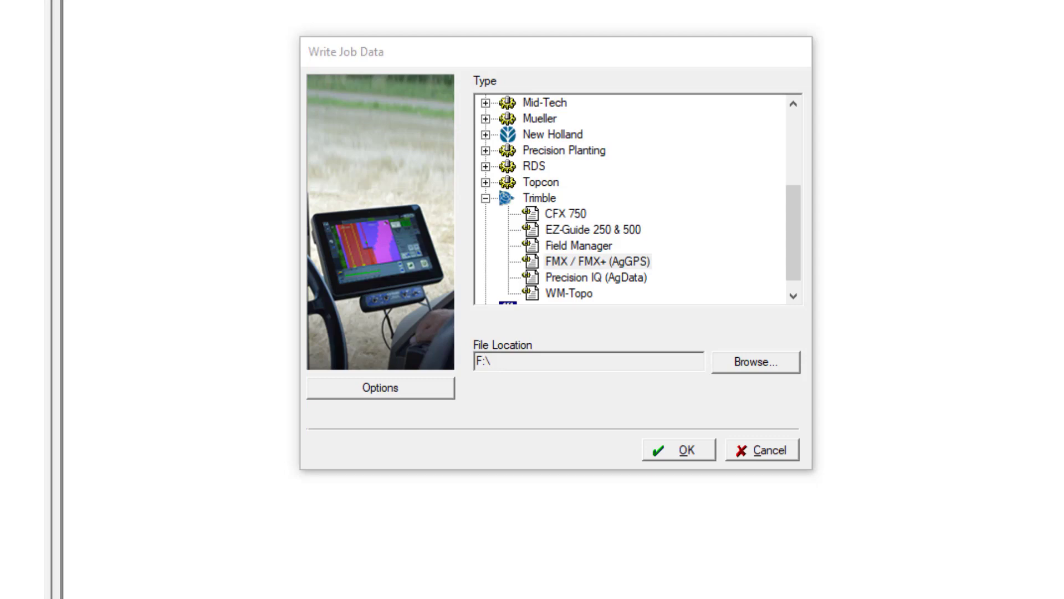
{"action": "left_click", "coordinate": [486, 199]}
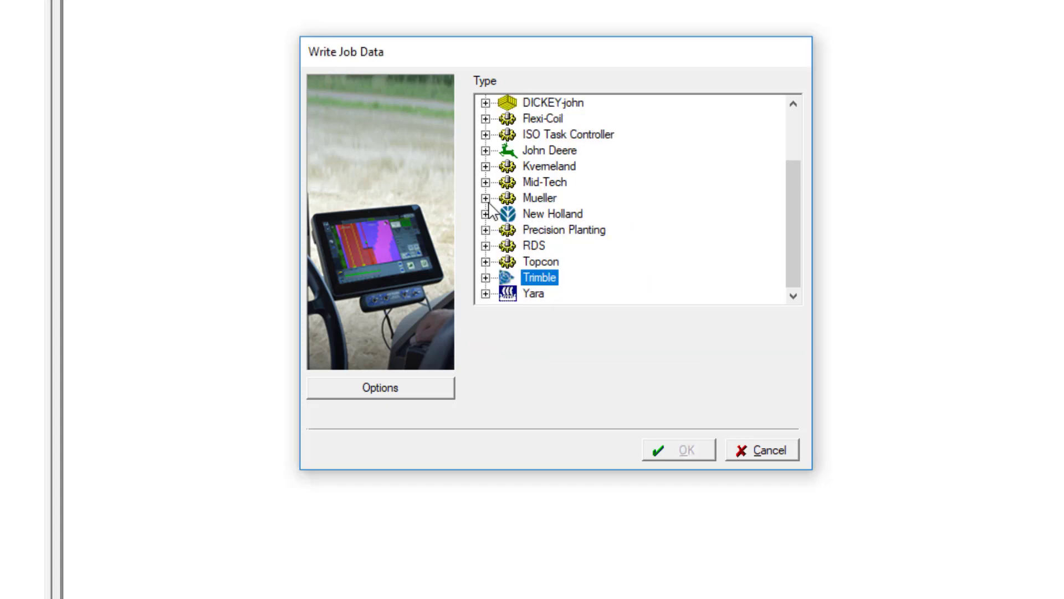
{"action": "left_click", "coordinate": [486, 150]}
{"action": "left_click", "coordinate": [577, 216]}
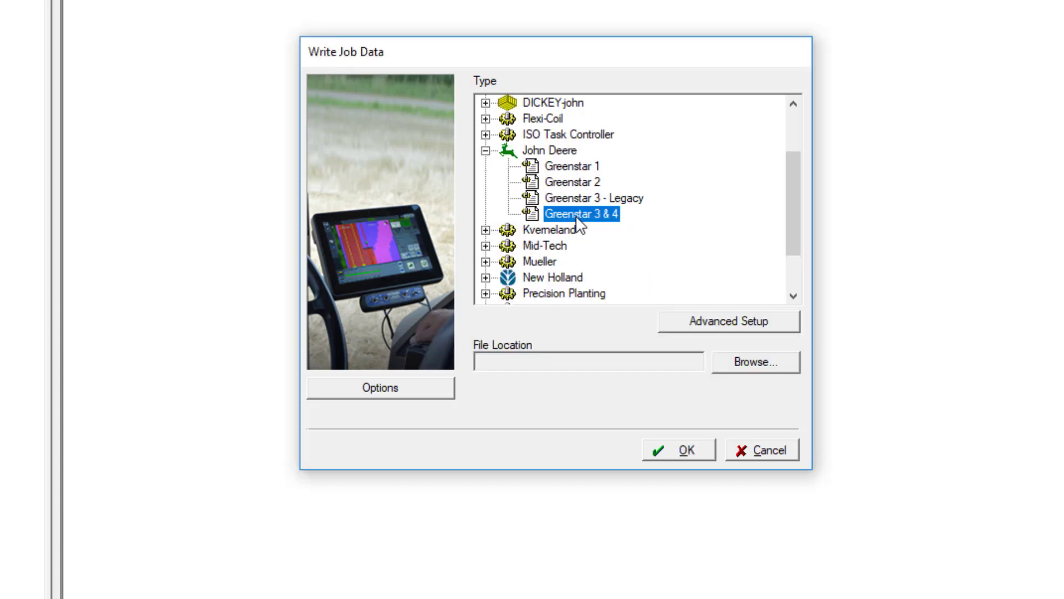
{"action": "left_click", "coordinate": [749, 361]}
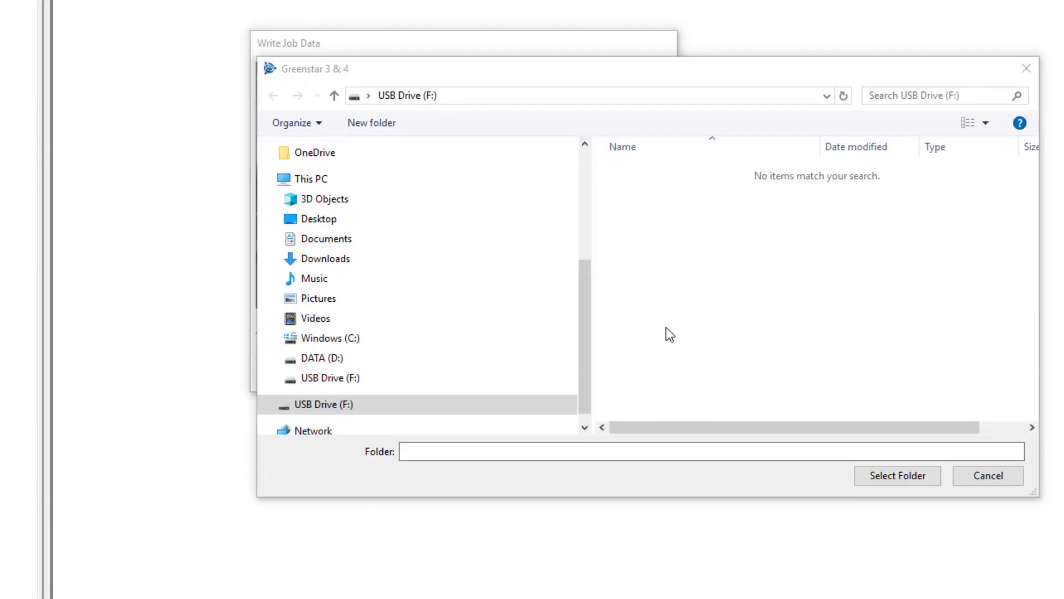
Choose the root of USB Drive (F:) as the export folder
{"action": "left_click", "coordinate": [337, 379]}
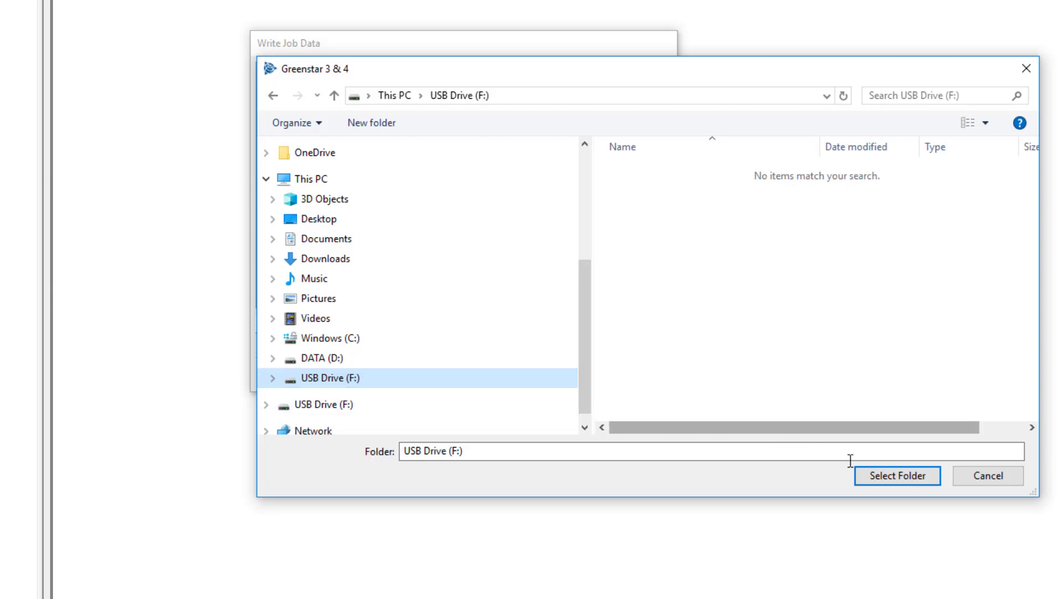
{"action": "left_click", "coordinate": [898, 475]}
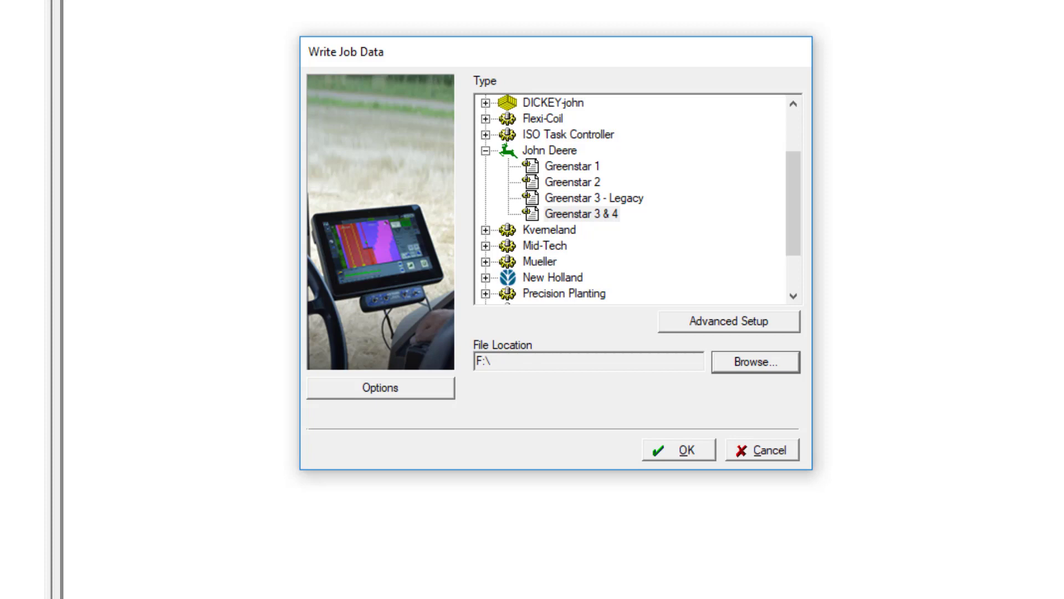
Write the lime job data to the USB drive, accepting the guidance accuracy notice
{"action": "left_click", "coordinate": [679, 452]}
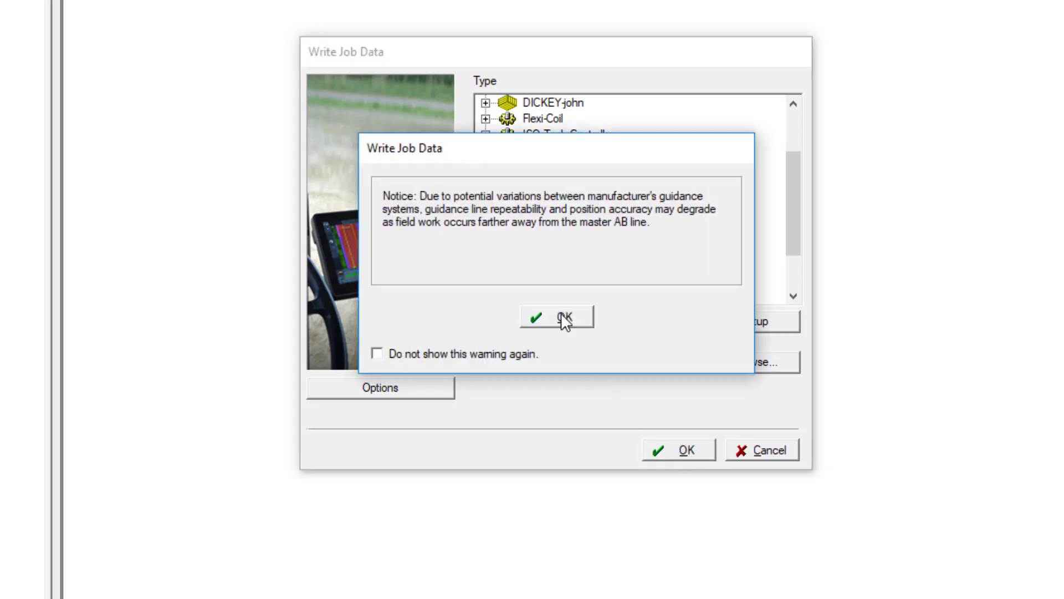
{"action": "left_click", "coordinate": [563, 316]}
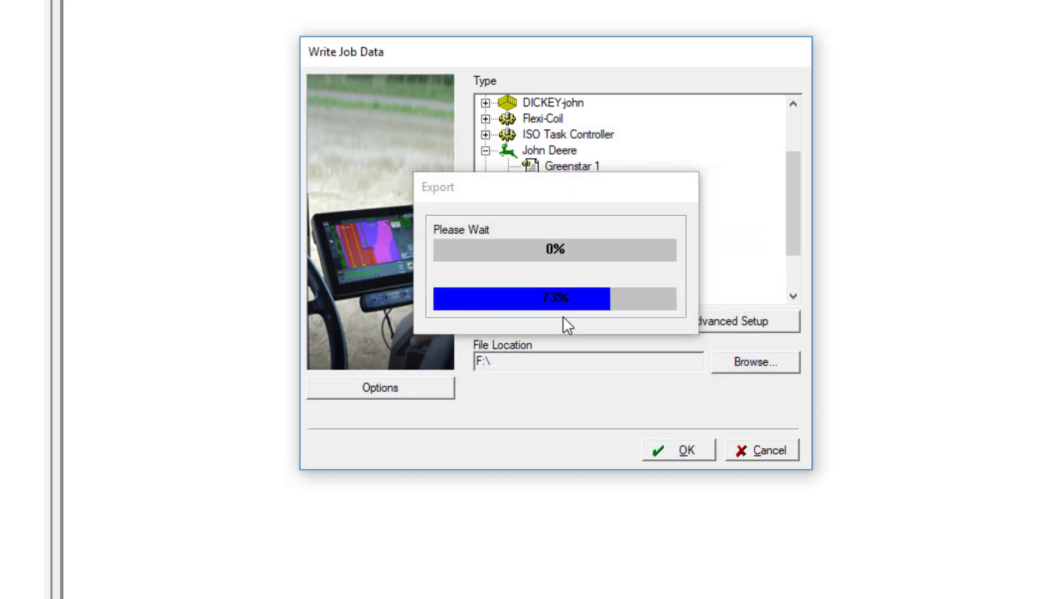